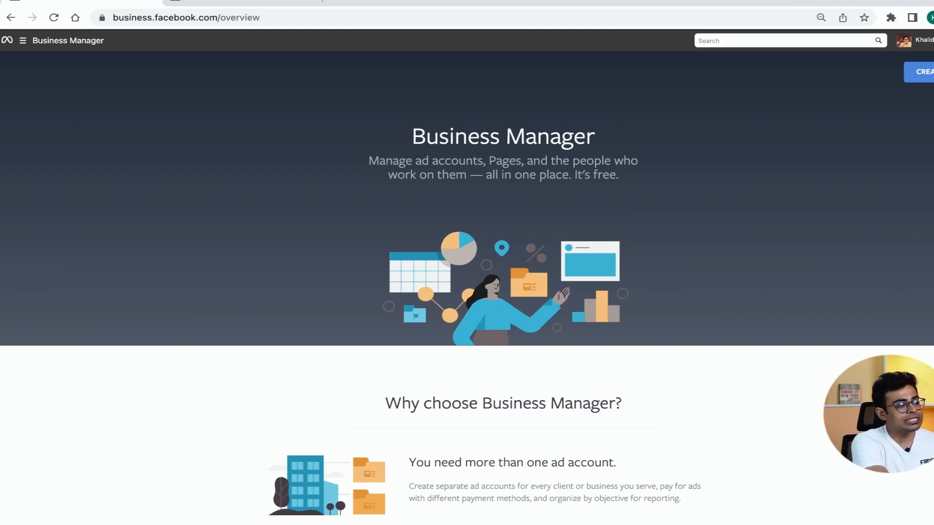
# - Examine the fields of the form for creating a business account, and close it without submitting
pyautogui.click(921, 72)
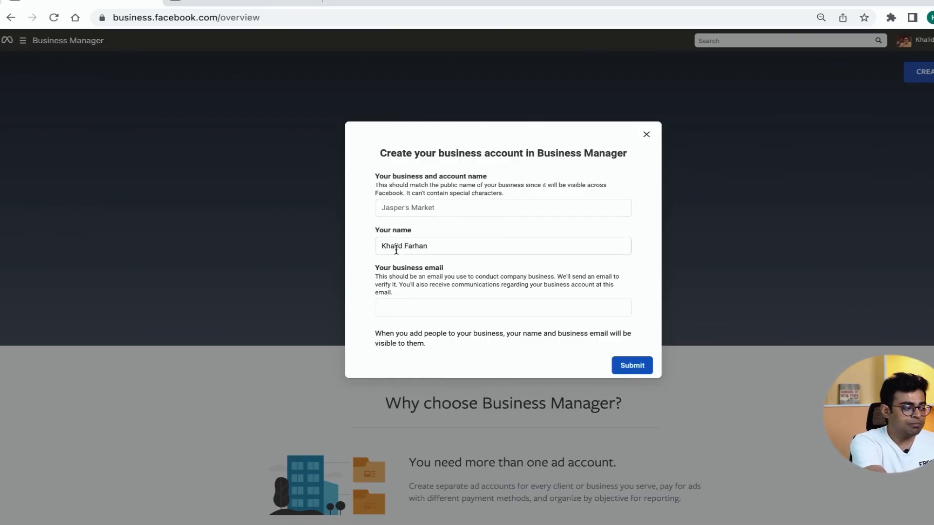
pyautogui.scroll(-1, 419, 297)
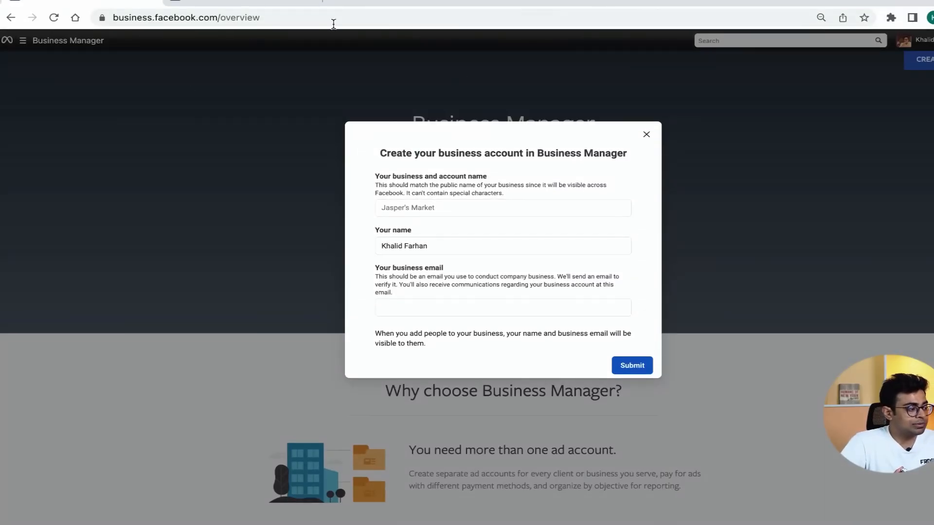
pyautogui.click(647, 135)
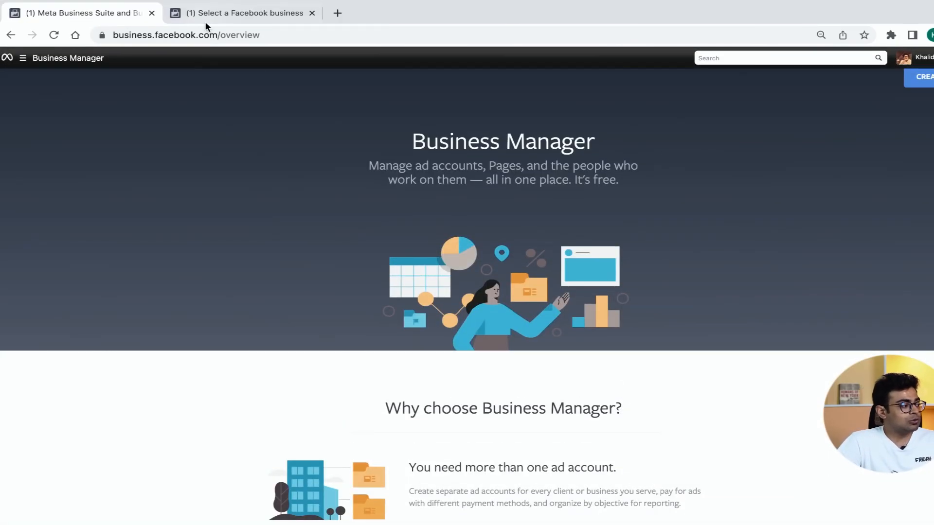
# - Open the existing business with three ad accounts and seven Pages, and go to its Business settings
pyautogui.click(206, 22)
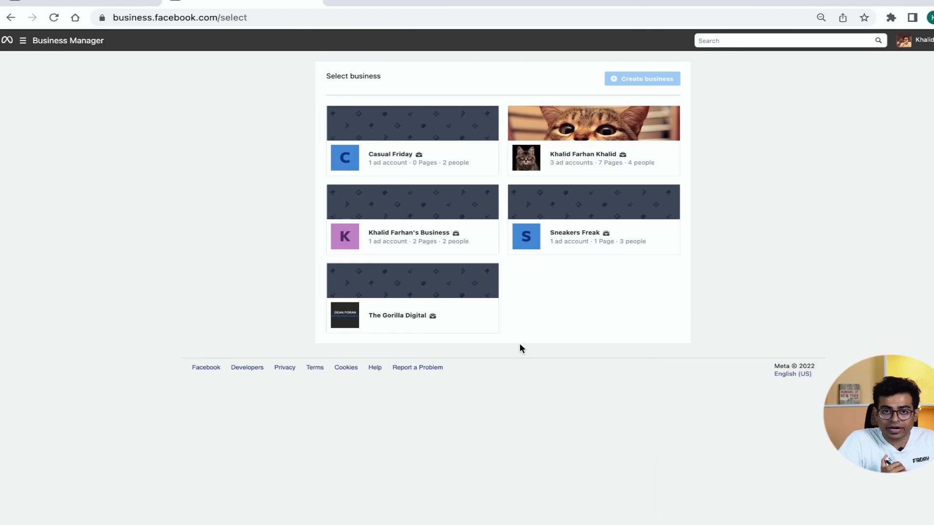
pyautogui.click(646, 160)
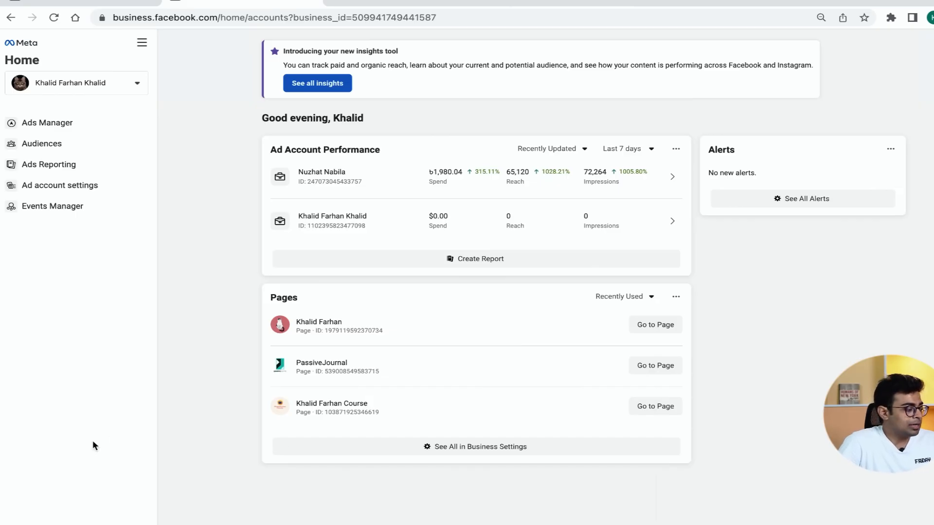
pyautogui.press('F5')
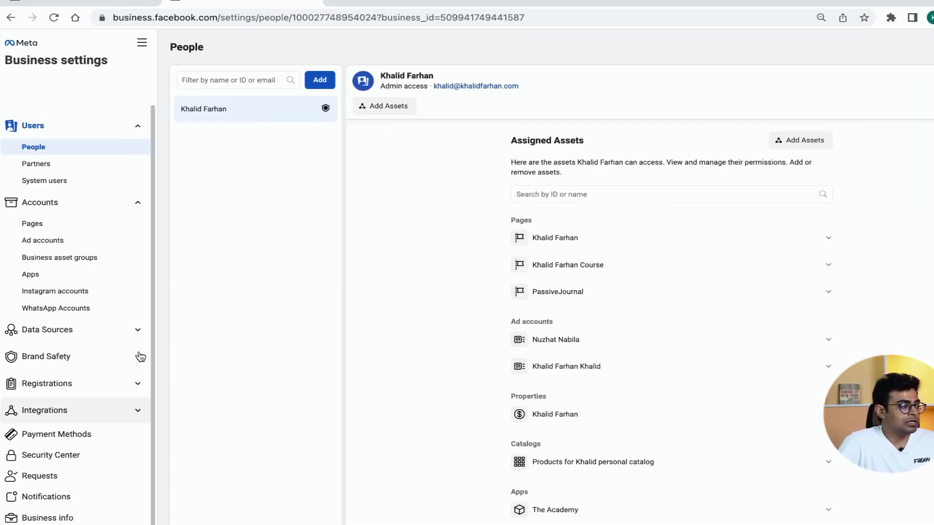
# - Check the Ad Account Creation Limit in the business information
pyautogui.scroll(-1, 43, 336)
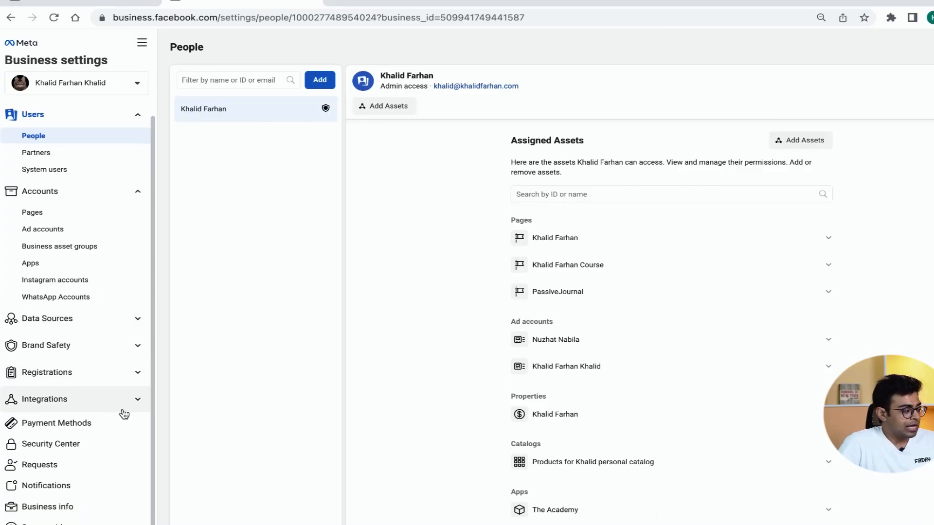
pyautogui.click(90, 513)
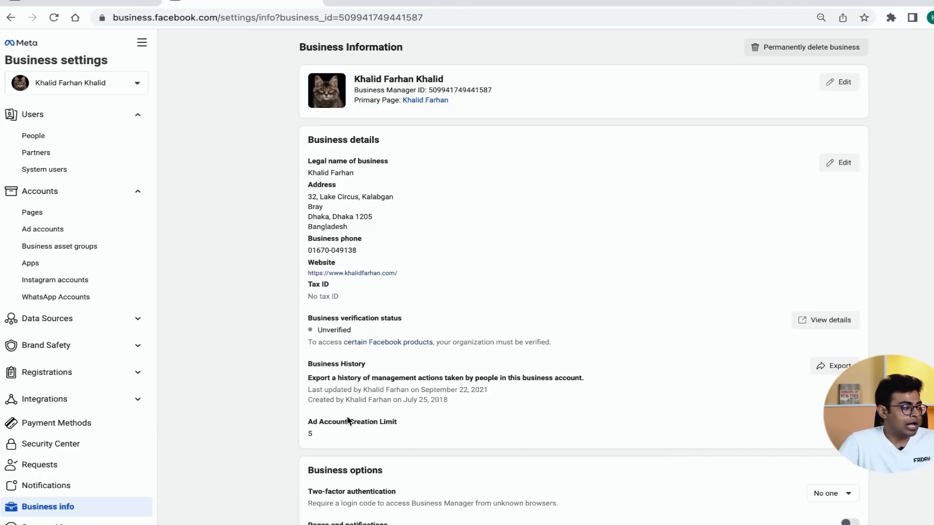
pyautogui.moveTo(306, 438); pyautogui.dragTo(316, 440)
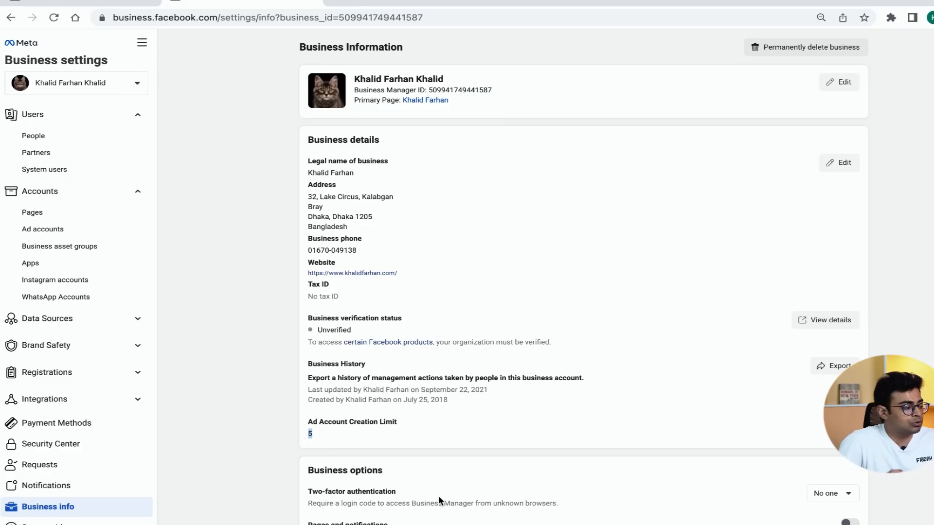
# - Try setting up a new ad account named Passive Journal for use by my business, and dismiss it before creation
pyautogui.click(73, 237)
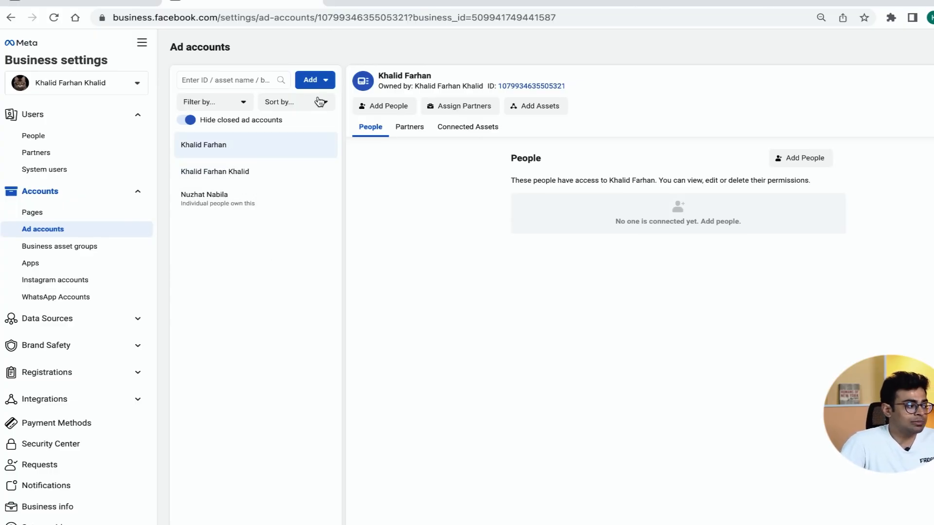
pyautogui.click(327, 81)
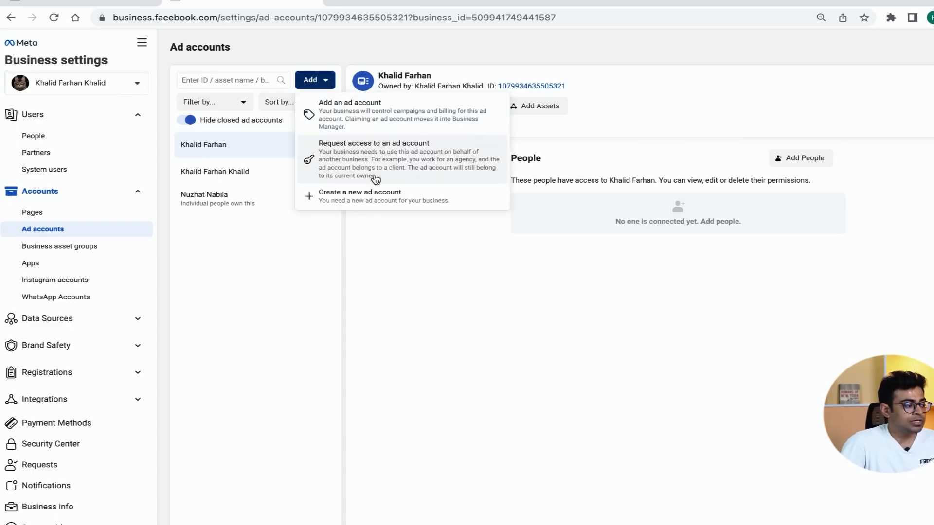
pyautogui.click(376, 196)
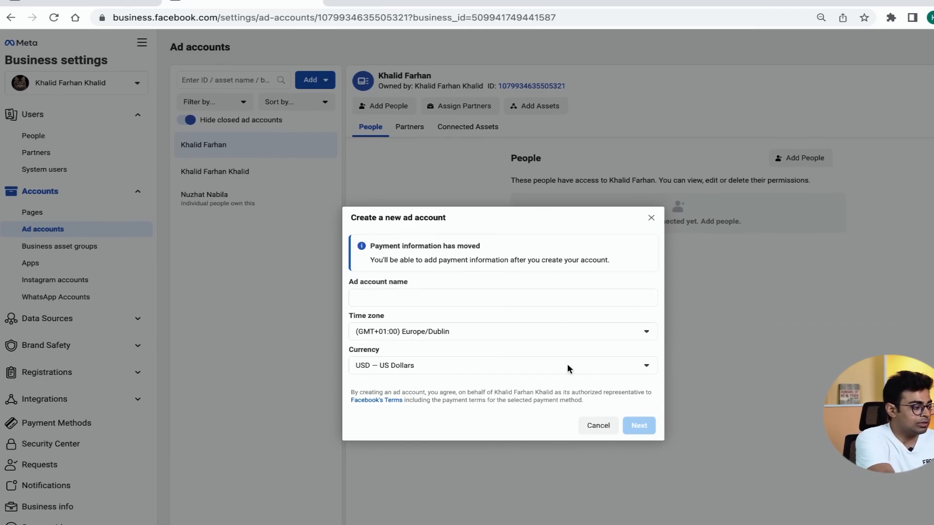
pyautogui.click(445, 301)
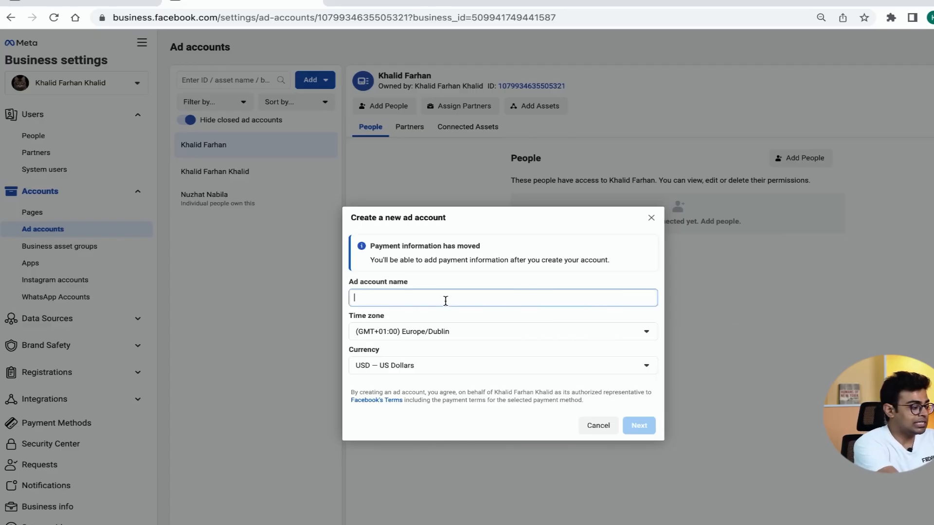
pyautogui.write('Passive Journal')
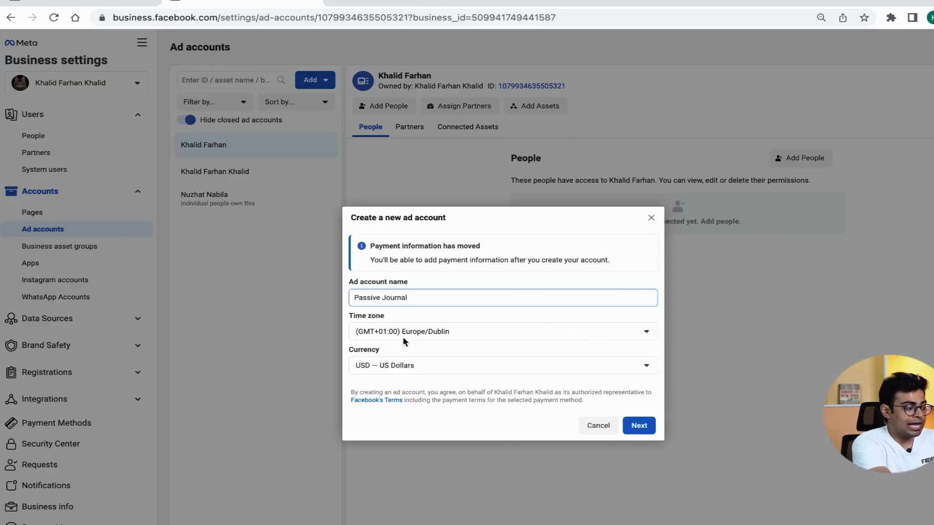
pyautogui.click(641, 425)
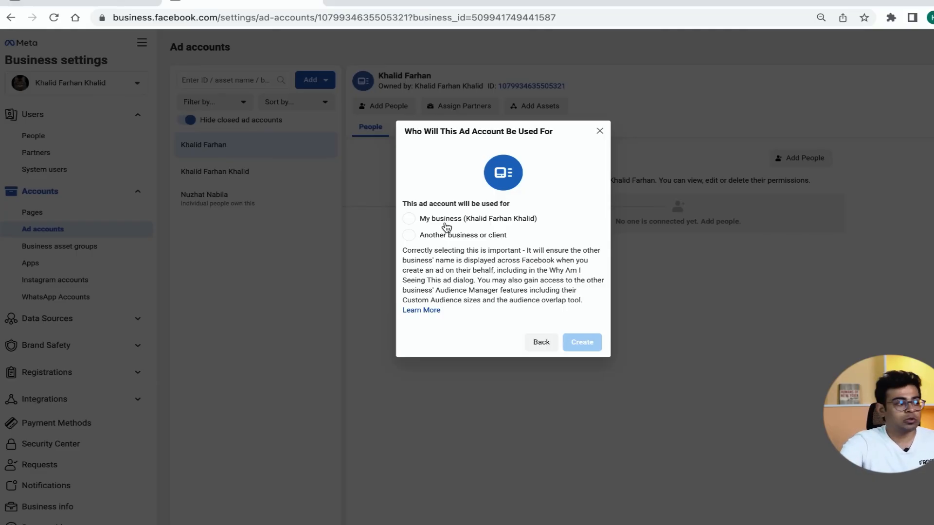
pyautogui.click(416, 224)
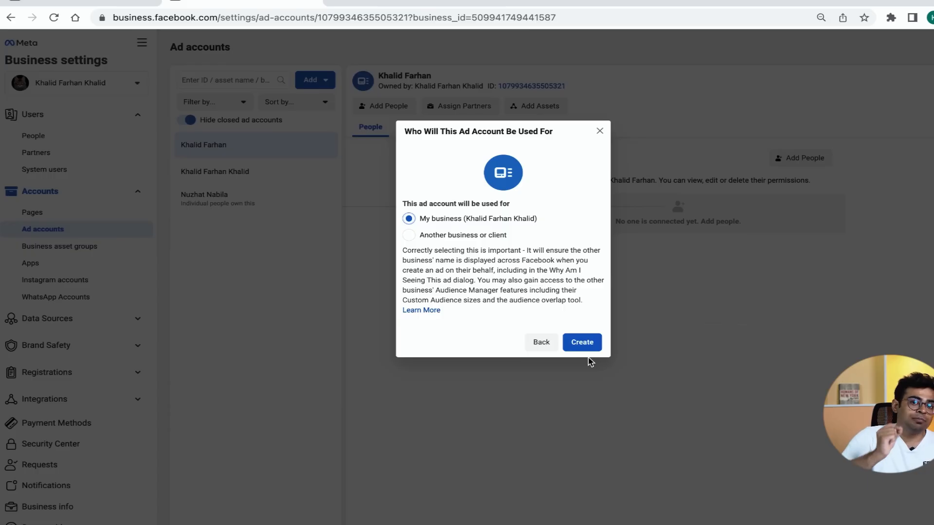
pyautogui.click(601, 130)
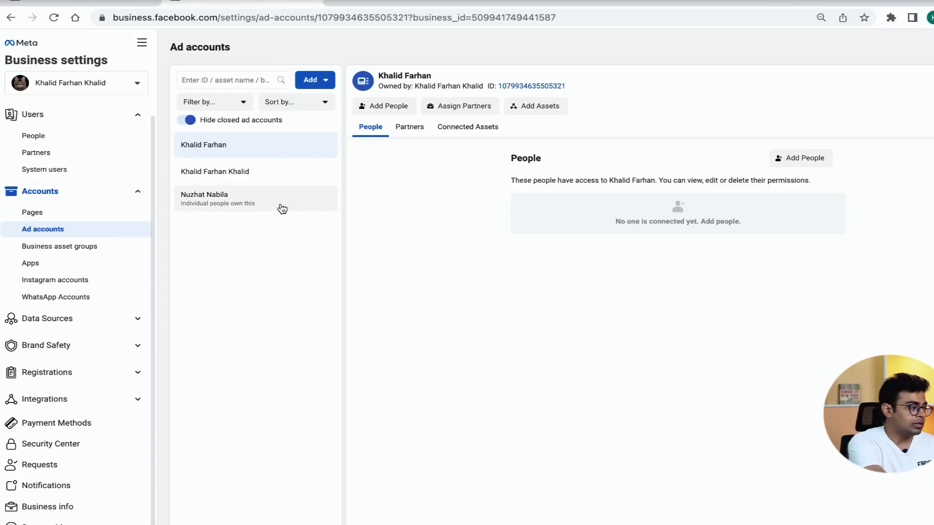
# - Open the payment settings of the second ad account in the list
pyautogui.click(253, 184)
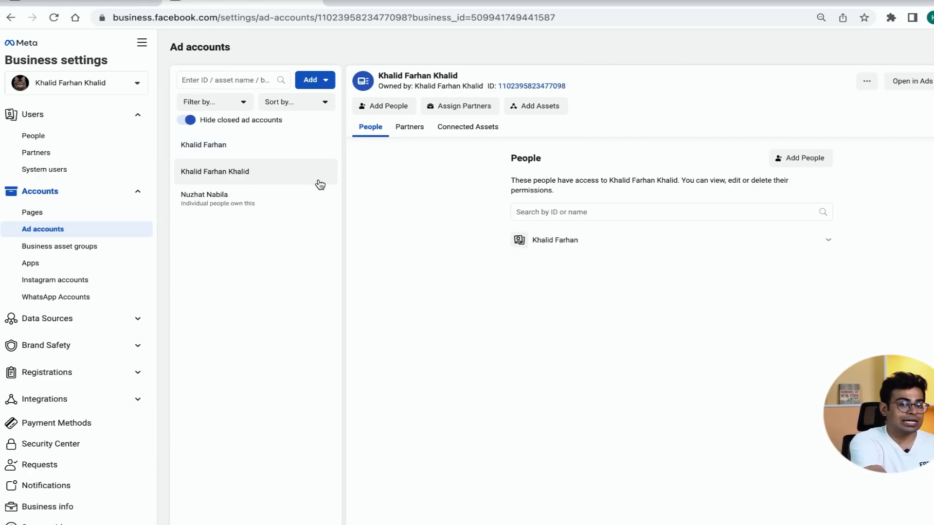
pyautogui.click(933, 81)
pyautogui.click(918, 103)
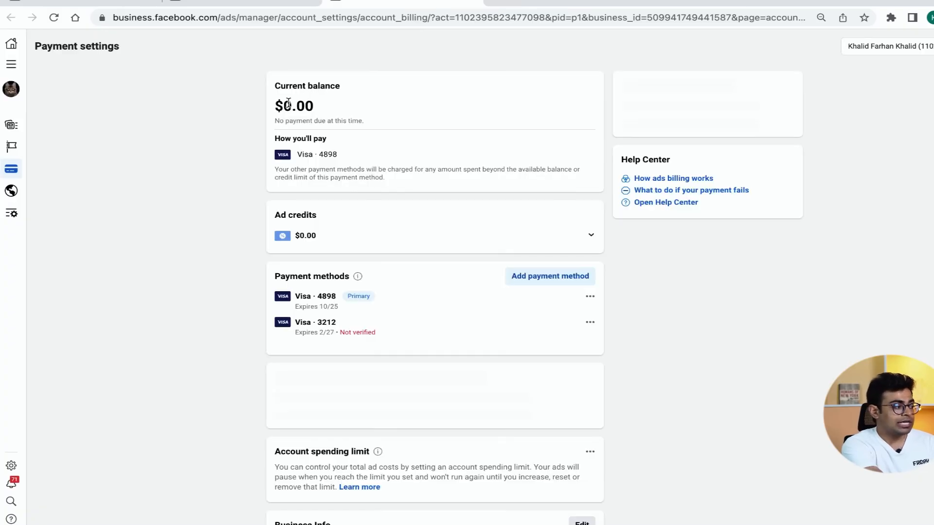
# - View the debit or credit card form for adding a payment method, and return to the ad accounts in Business settings
pyautogui.click(550, 281)
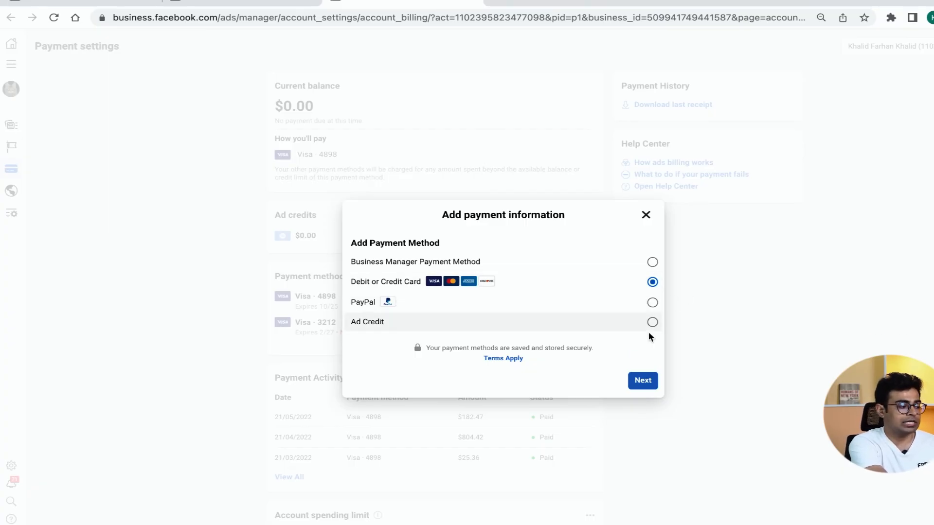
pyautogui.click(639, 379)
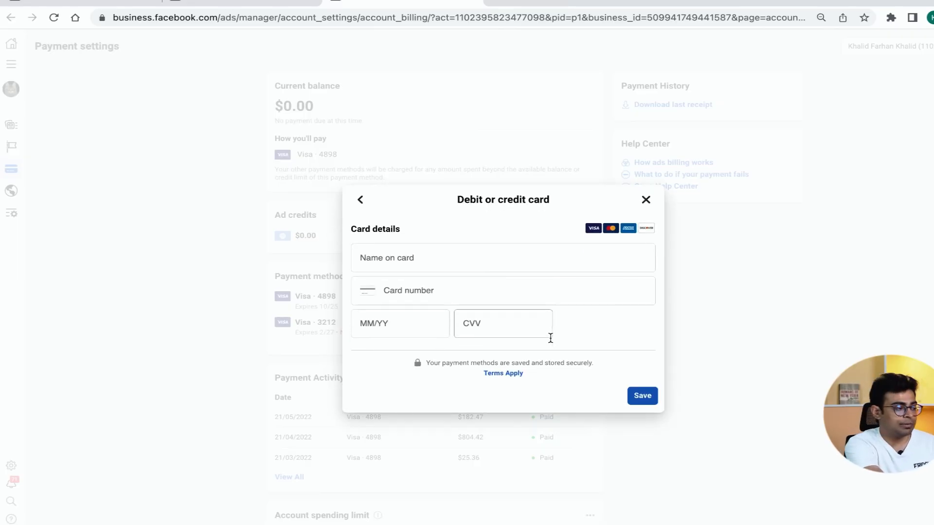
pyautogui.click(189, 14)
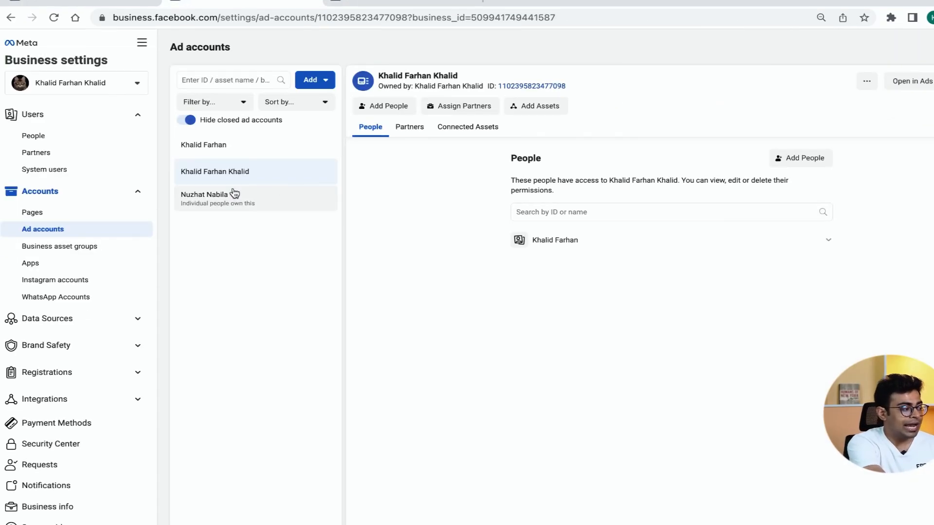
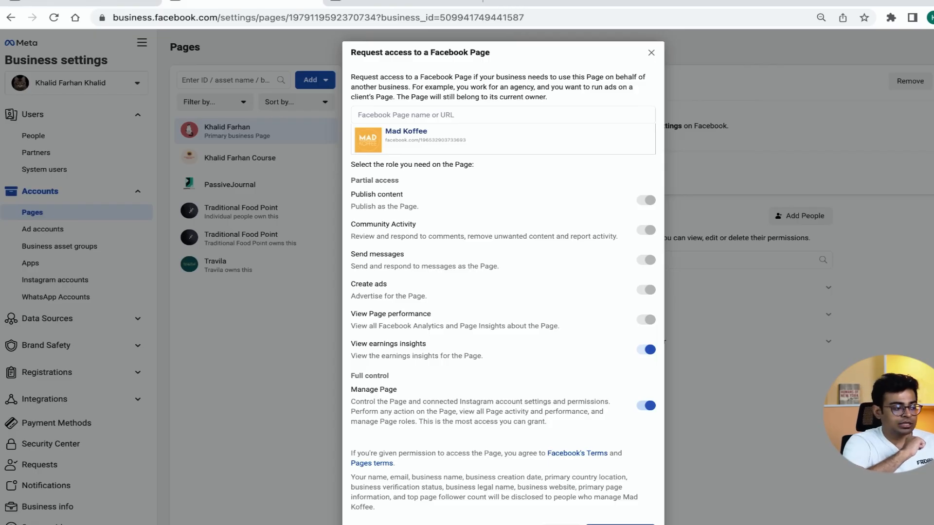
# - Close the Page access request for Mad Koffee without sending it
pyautogui.click(650, 52)
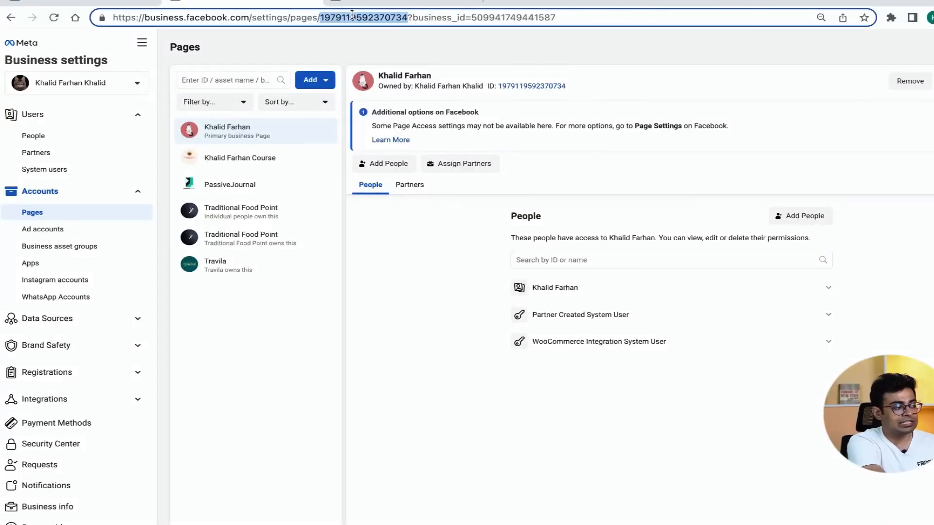
# - Examine the setup for giving a new partner access to the business's assets by partner business ID, and cancel it
pyautogui.click(78, 153)
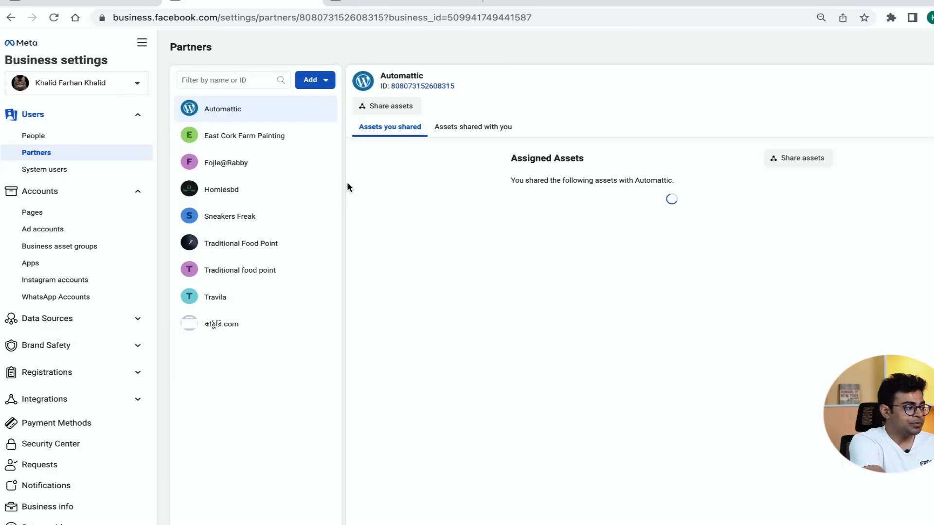
pyautogui.click(305, 81)
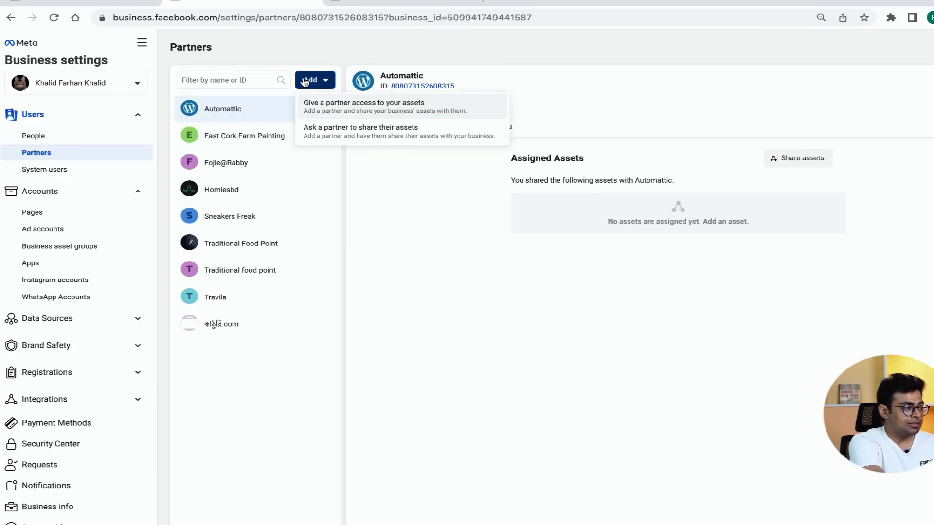
pyautogui.click(399, 112)
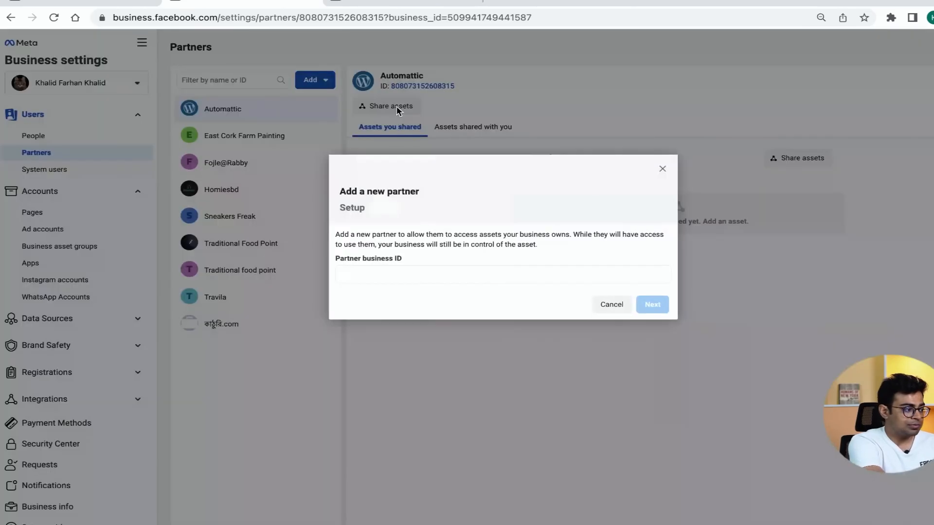
pyautogui.click(373, 277)
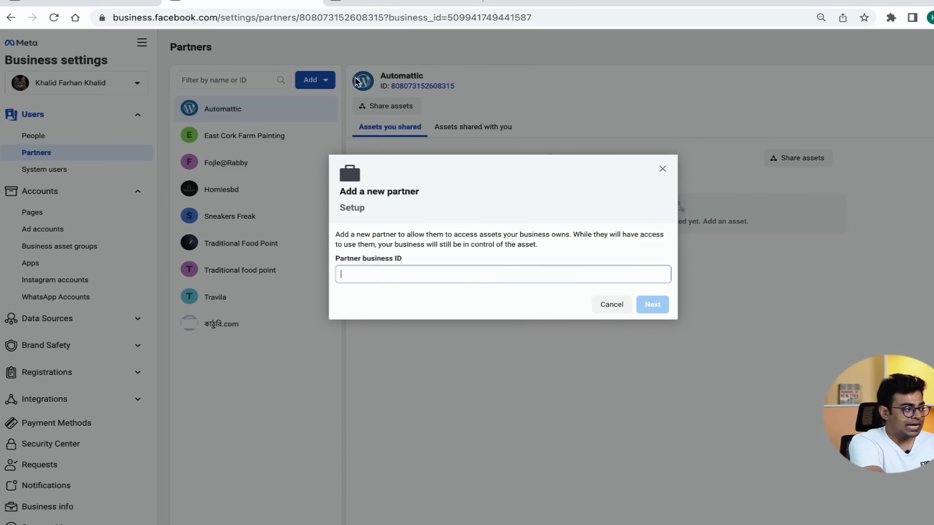
pyautogui.doubleClick(330, 17)
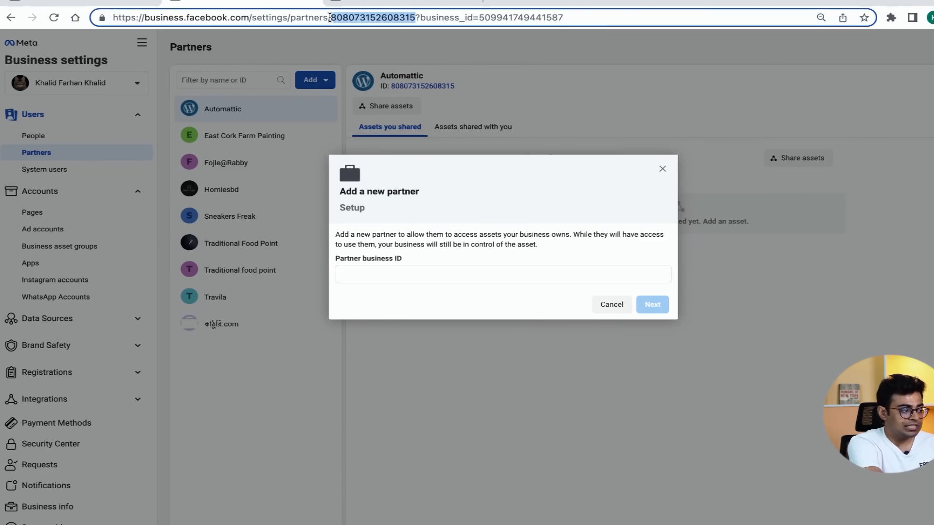
pyautogui.click(420, 275)
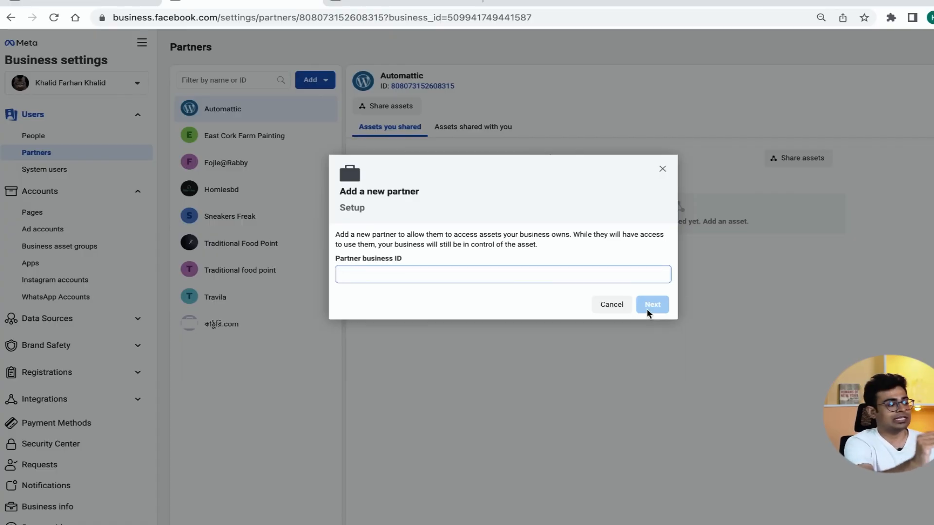
pyautogui.click(663, 170)
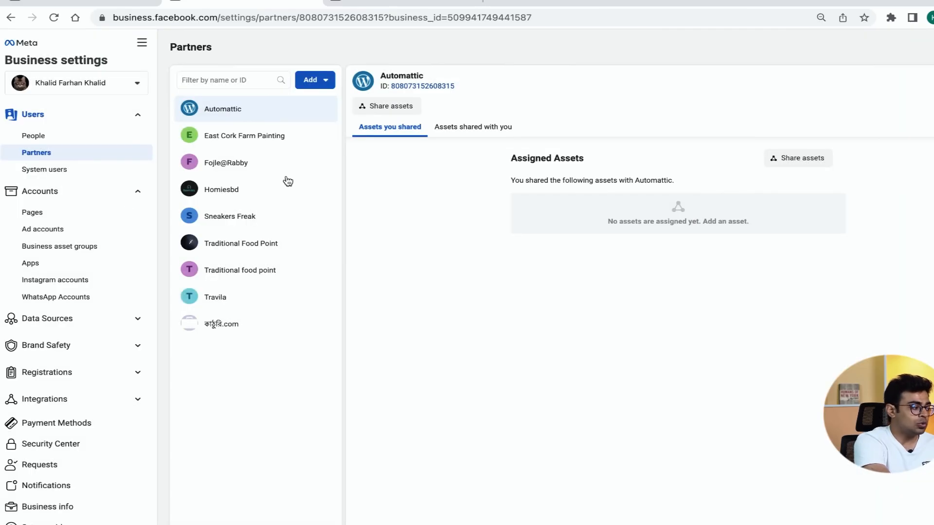
# - Review the business's Pages and ad accounts, including the available ways to add an ad account
pyautogui.click(69, 219)
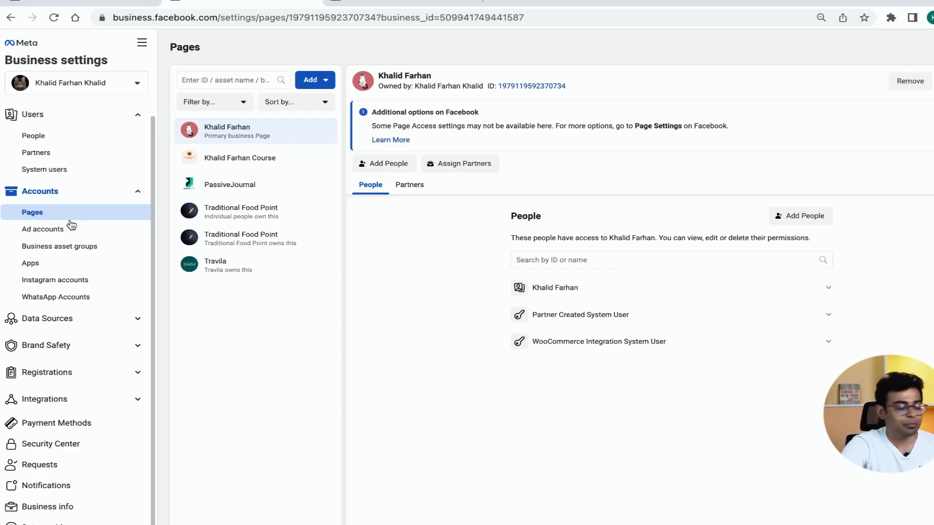
pyautogui.click(69, 231)
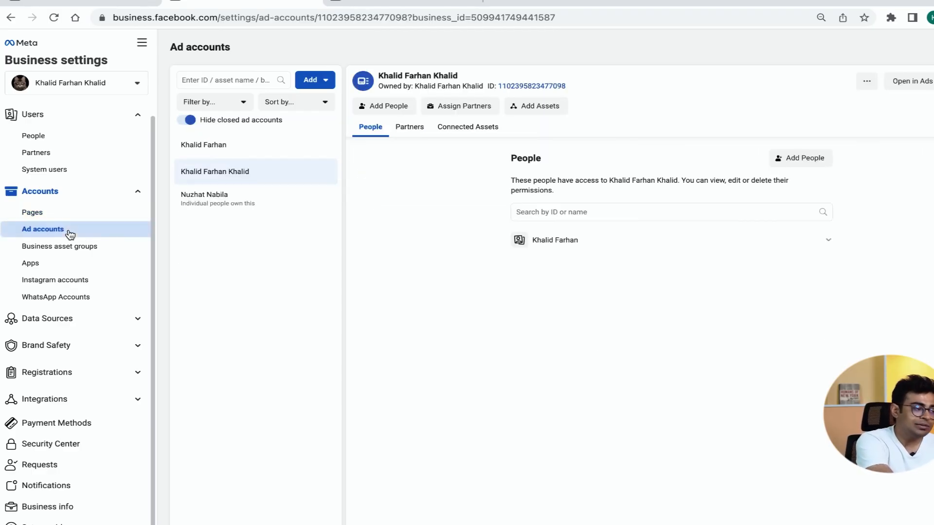
pyautogui.click(327, 79)
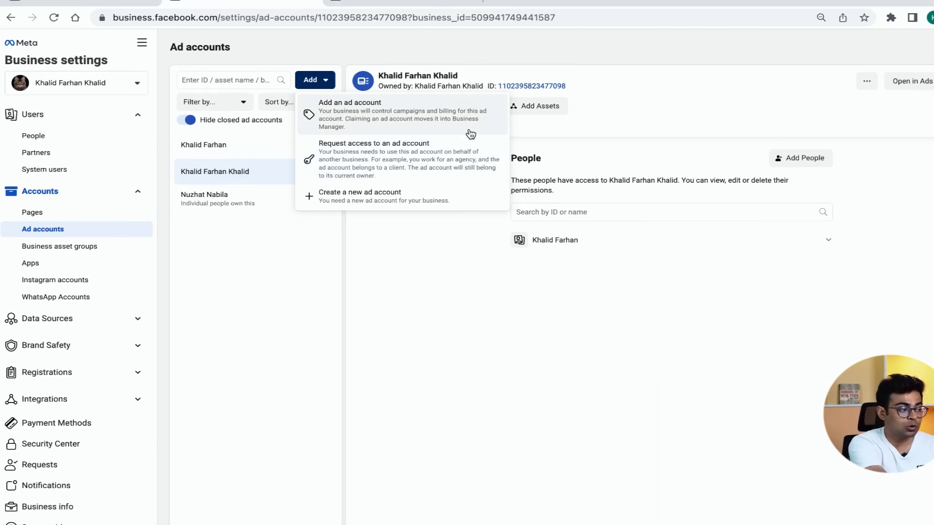
pyautogui.click(632, 82)
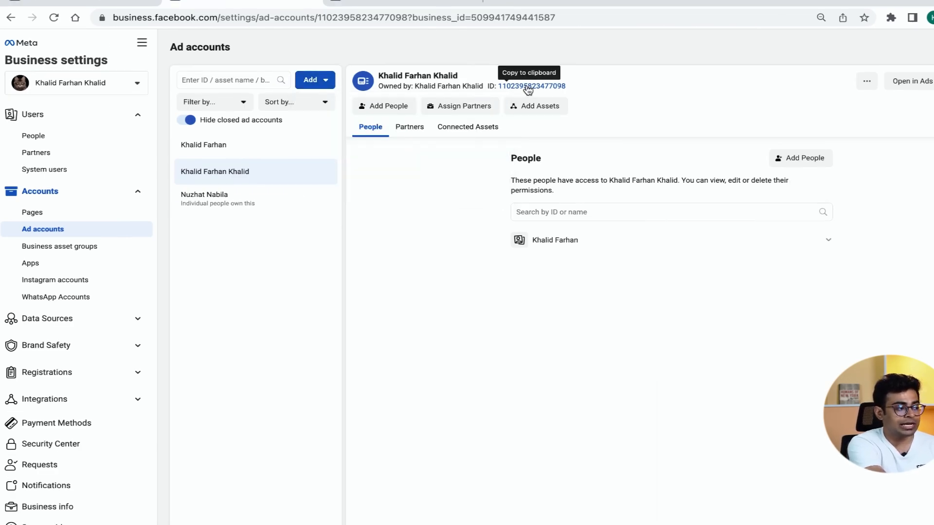
# - Examine the form for requesting access to another business's ad account by ad account ID, and close it without sending a request
pyautogui.click(316, 79)
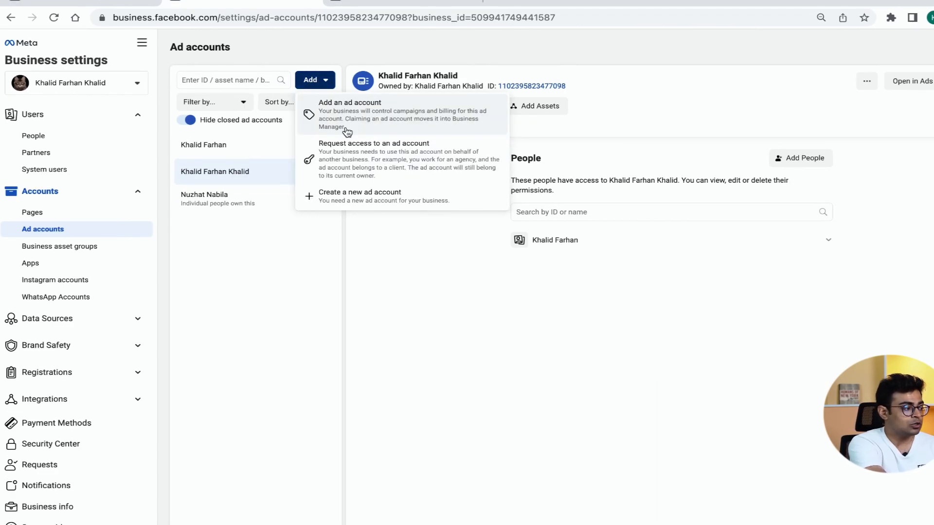
pyautogui.click(362, 155)
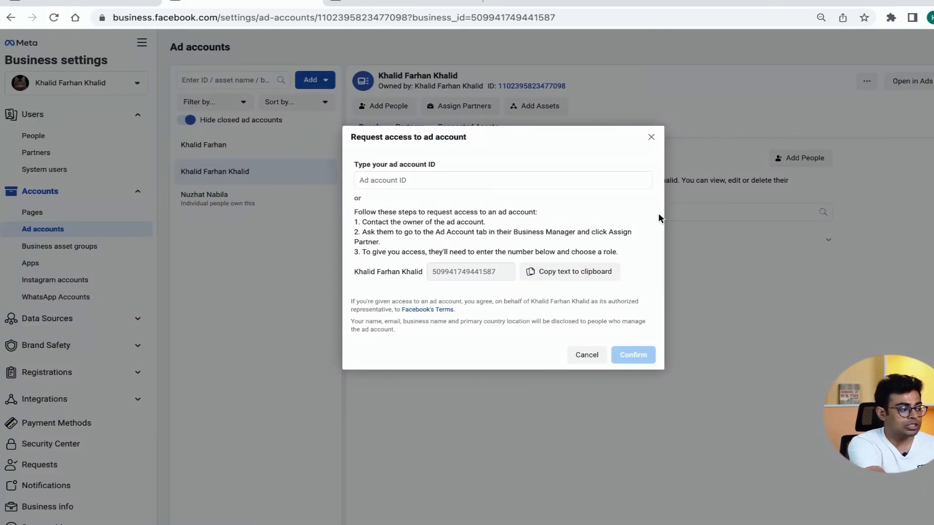
pyautogui.click(651, 137)
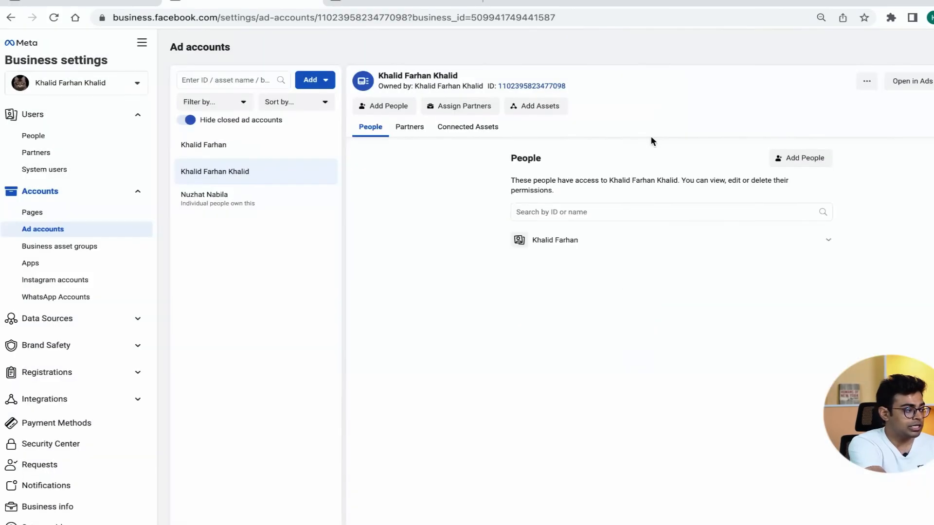
pyautogui.click(332, 81)
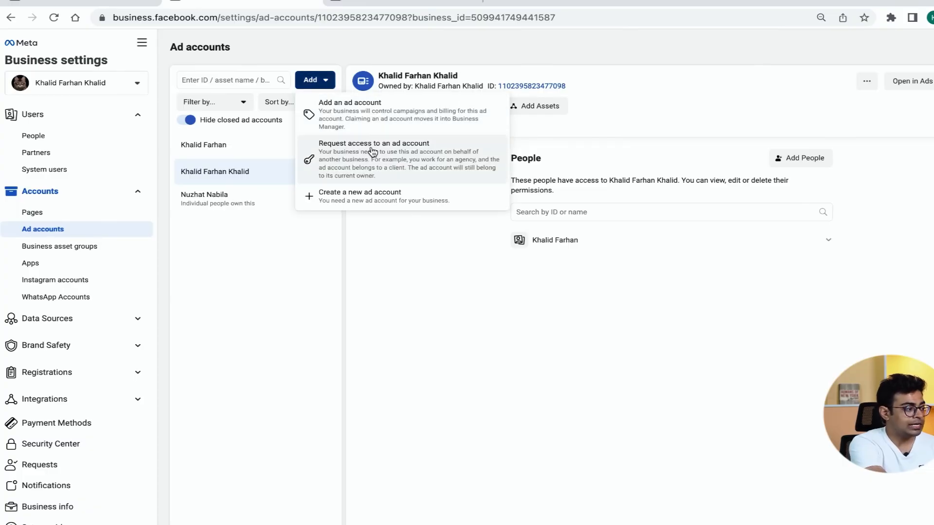
pyautogui.click(361, 163)
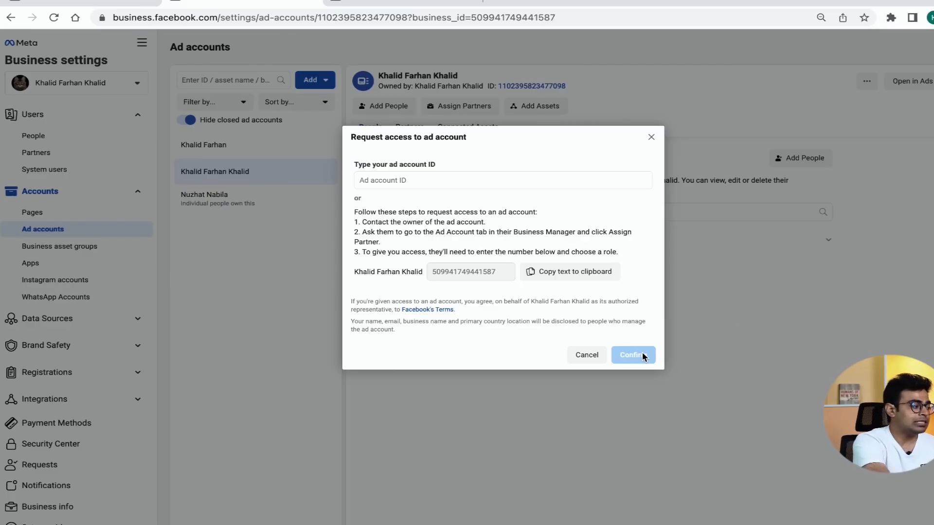
pyautogui.click(651, 137)
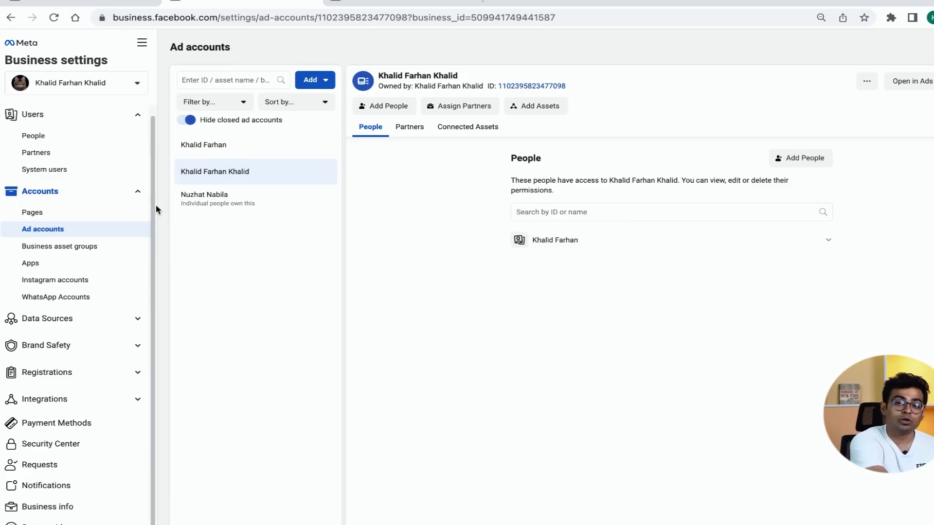
# - Review the people in the business and the invitation form with its employee and admin access roles, and close the form
pyautogui.click(47, 142)
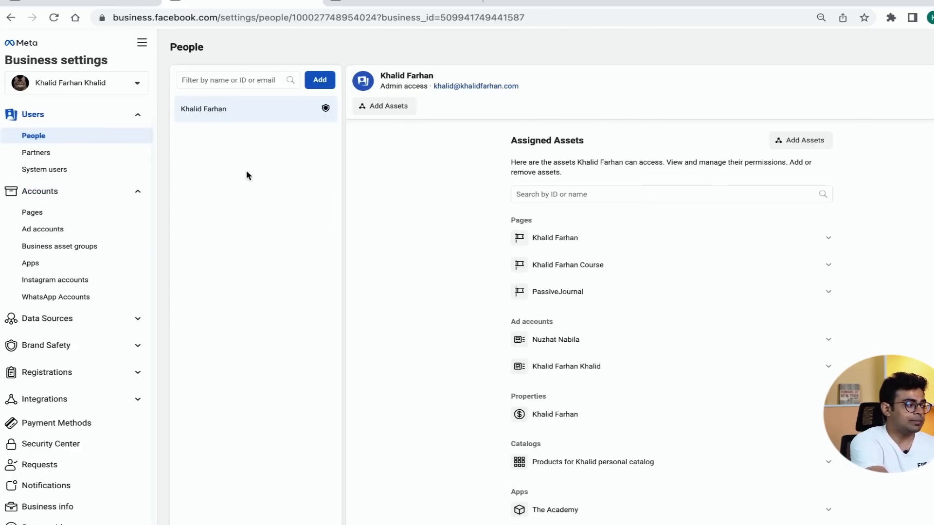
pyautogui.click(317, 81)
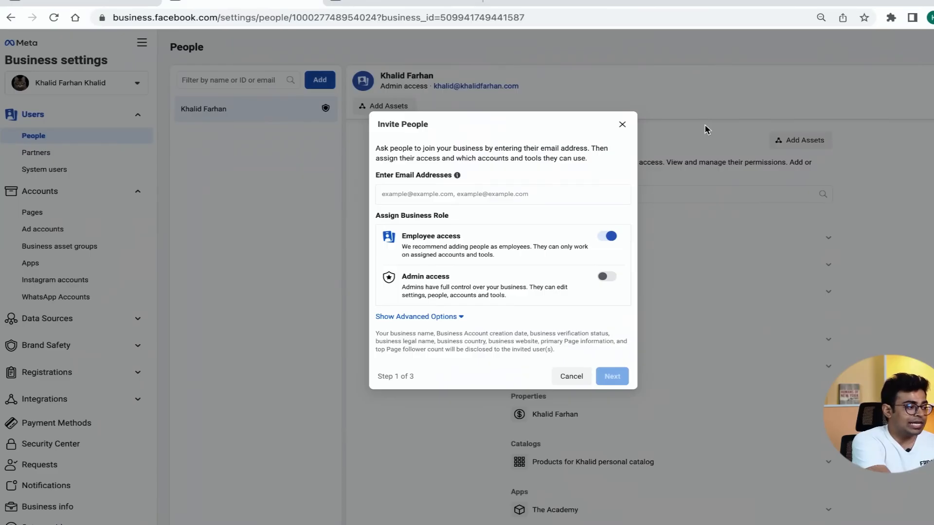
pyautogui.click(622, 124)
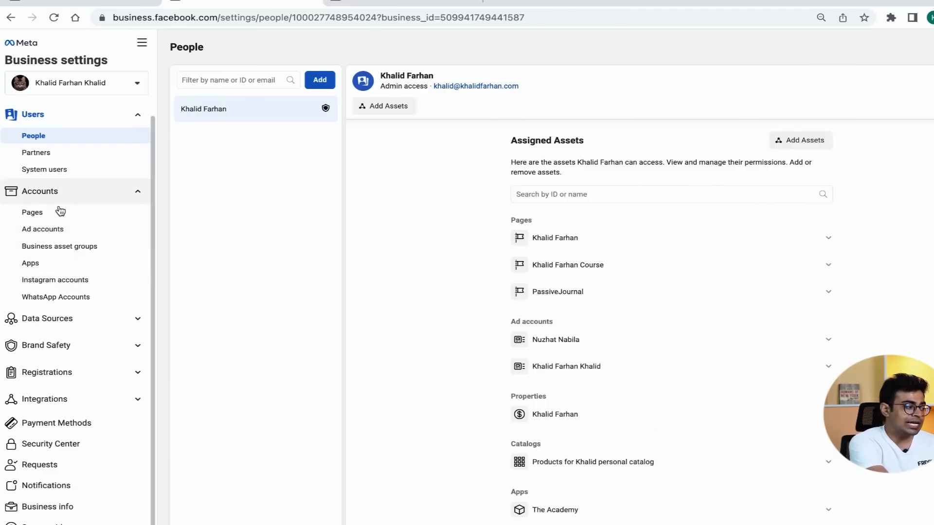
# - View the business's Instagram accounts and the option to add another one
pyautogui.click(37, 280)
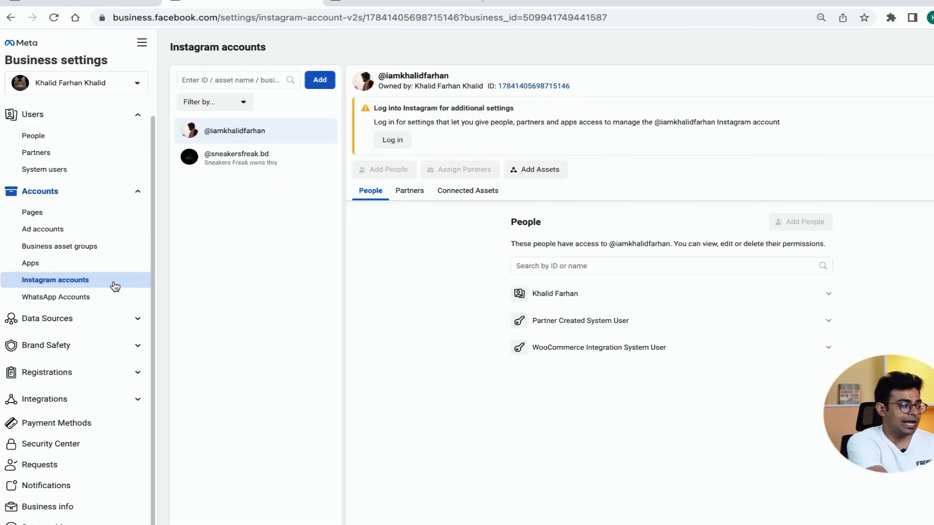
pyautogui.click(311, 80)
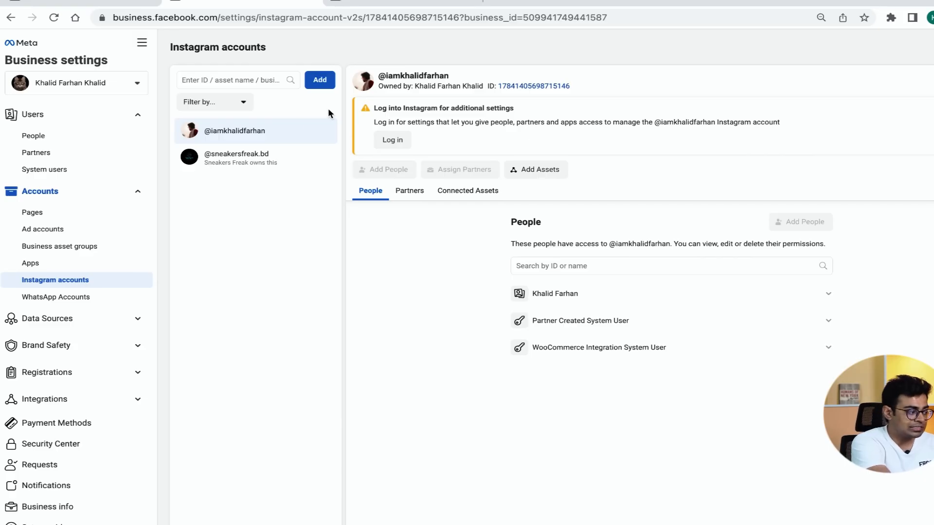
# - Expand the Data Sources and Brand Safety categories in Business settings to review the options they contain
pyautogui.click(77, 324)
pyautogui.scroll(-1, 78, 324)
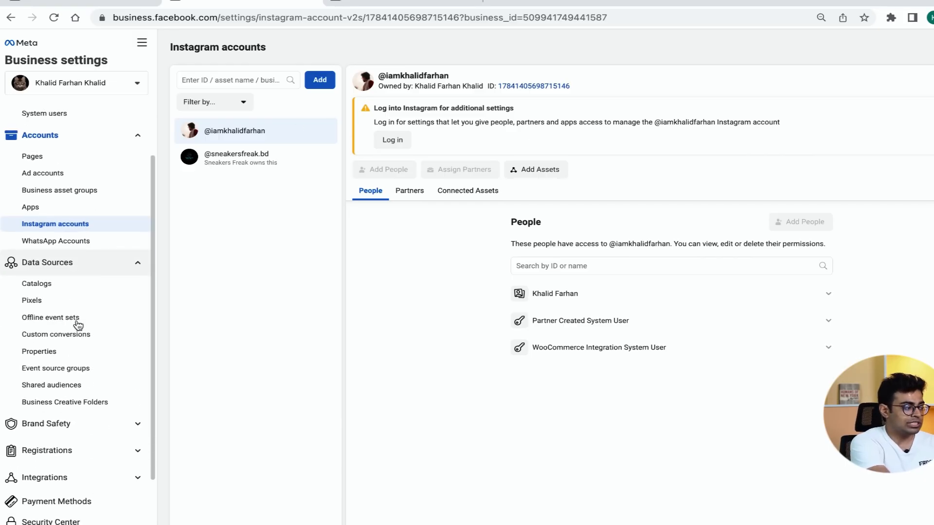
pyautogui.scroll(-2, 77, 326)
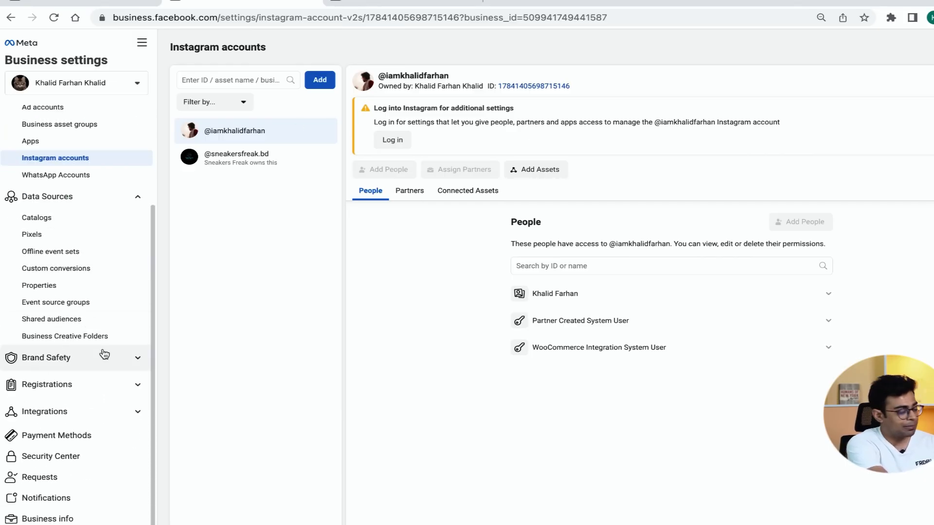
pyautogui.click(105, 355)
pyautogui.scroll(-1, 102, 355)
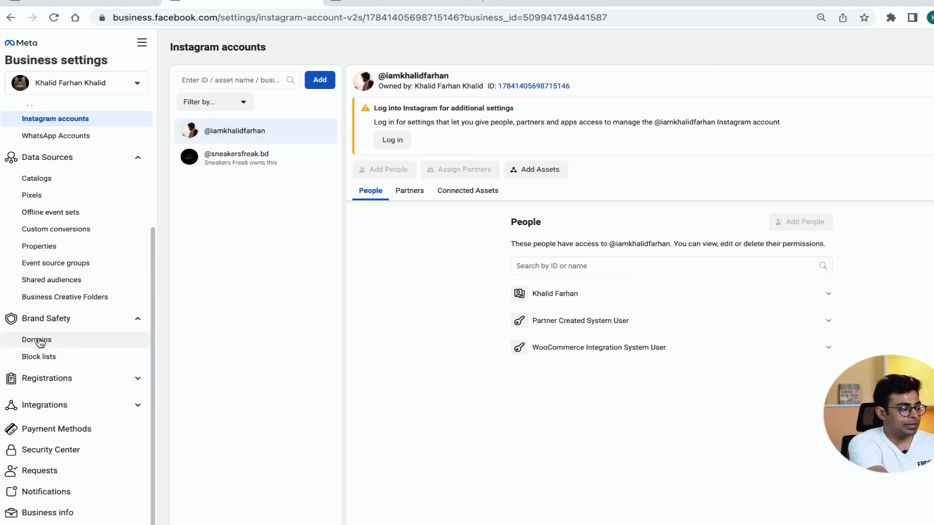
pyautogui.scroll(-1, 39, 343)
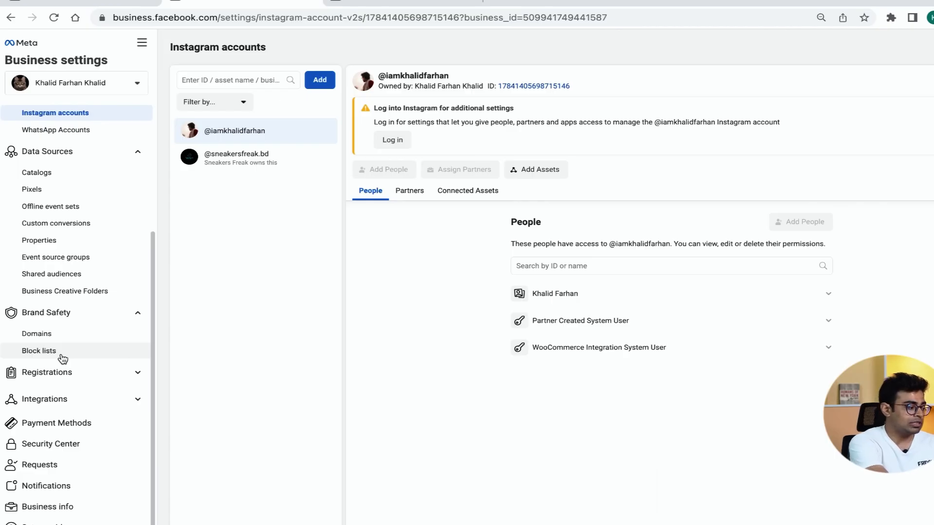
# - View the business's payment methods and check the ad accounts connected to the second VISA card
pyautogui.click(63, 422)
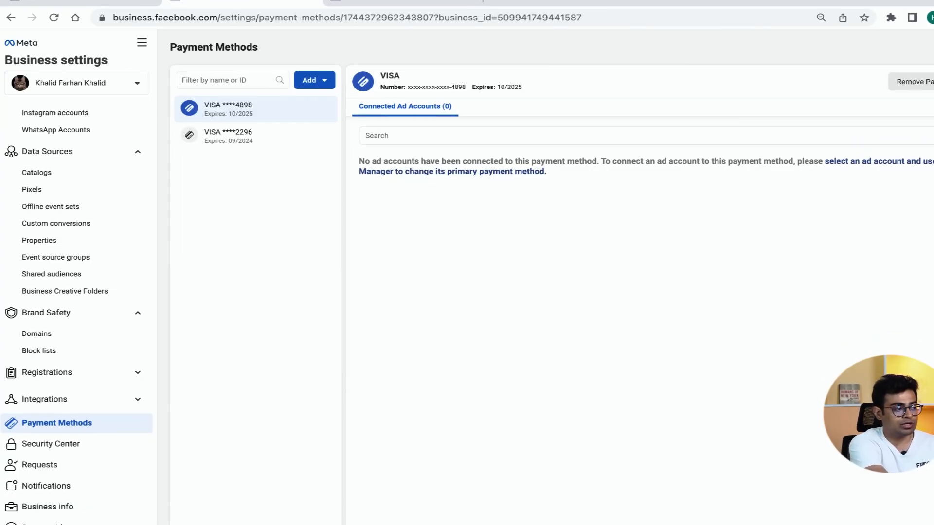
pyautogui.click(246, 143)
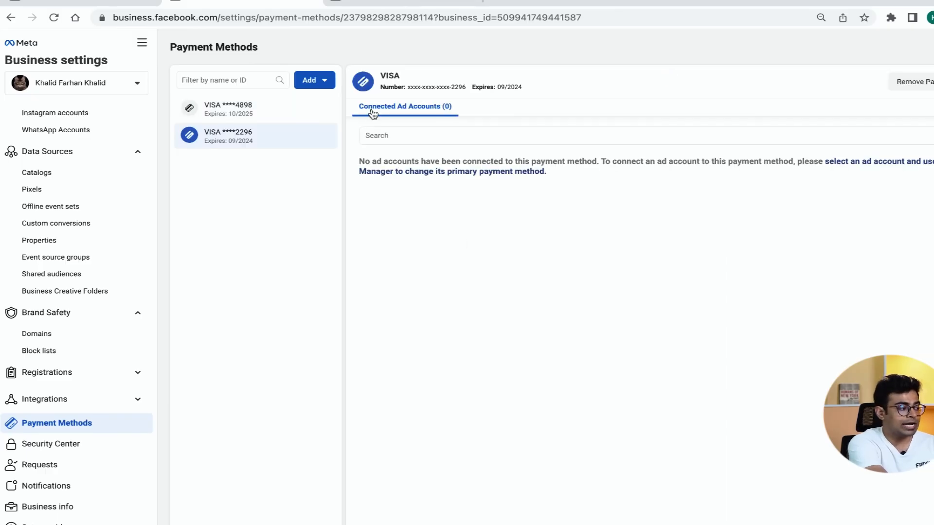